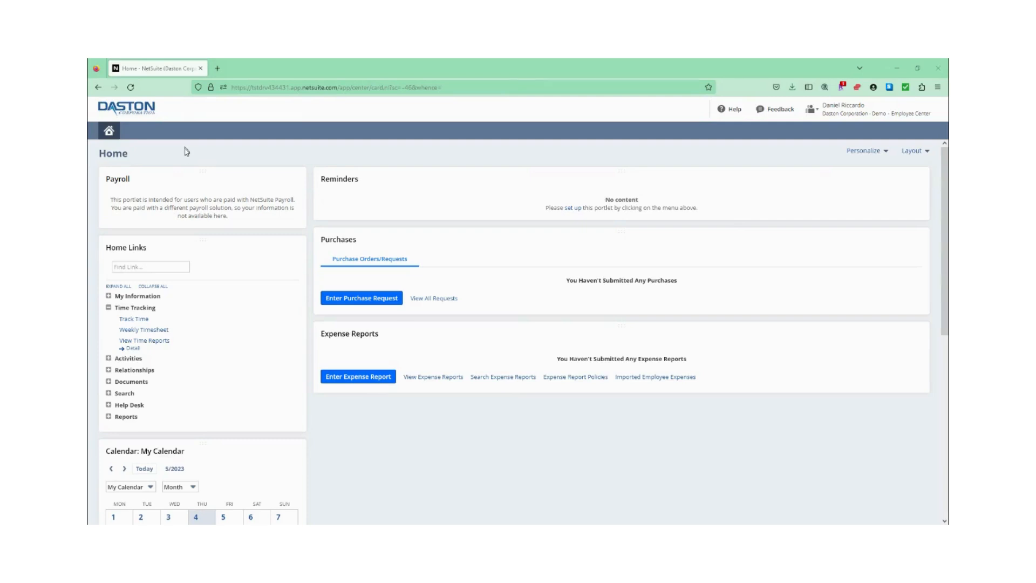
# Open the weekly timesheet from the time tracking links.
pyautogui.click(151, 333)
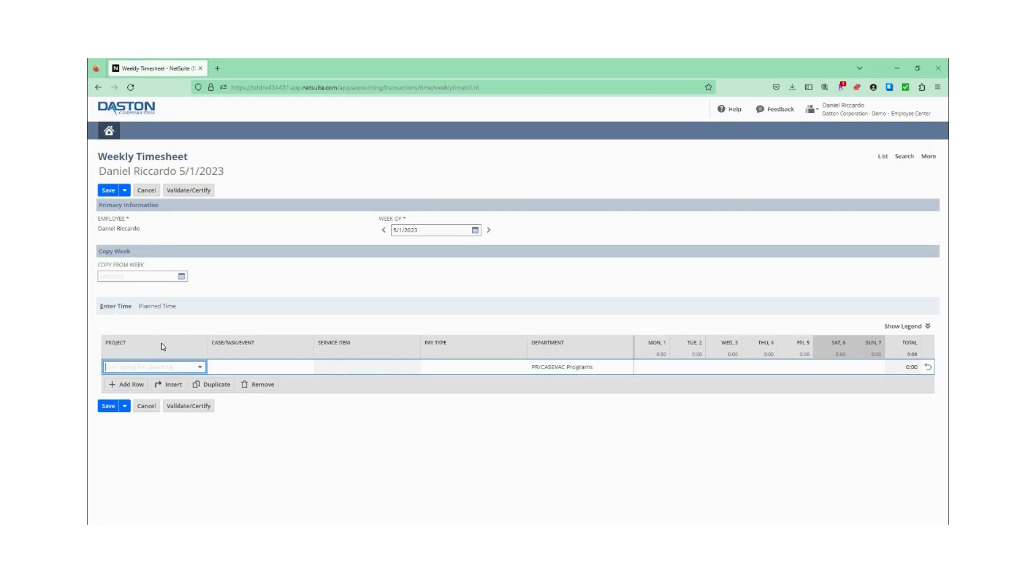
pyautogui.click(201, 367)
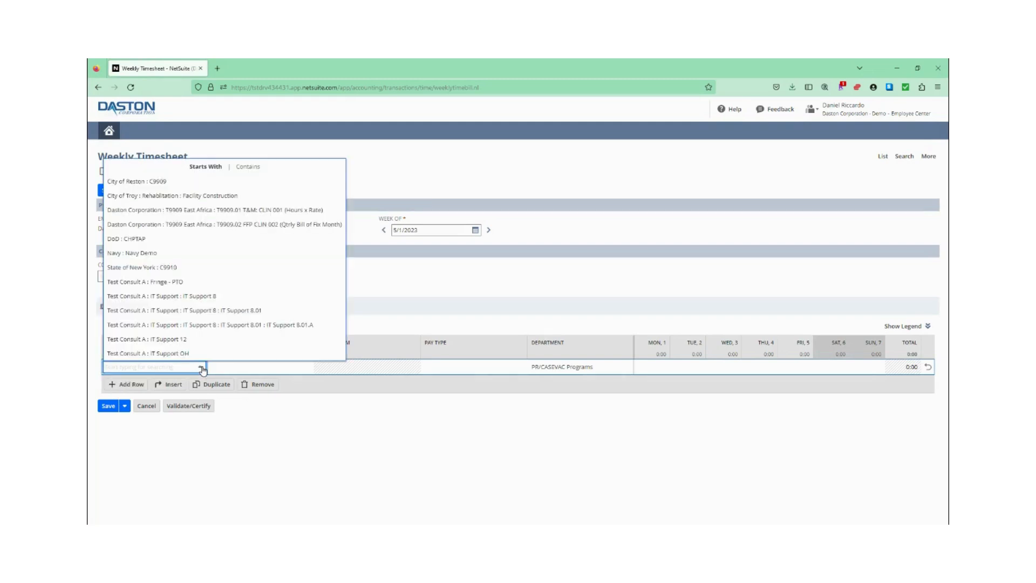
pyautogui.click(231, 214)
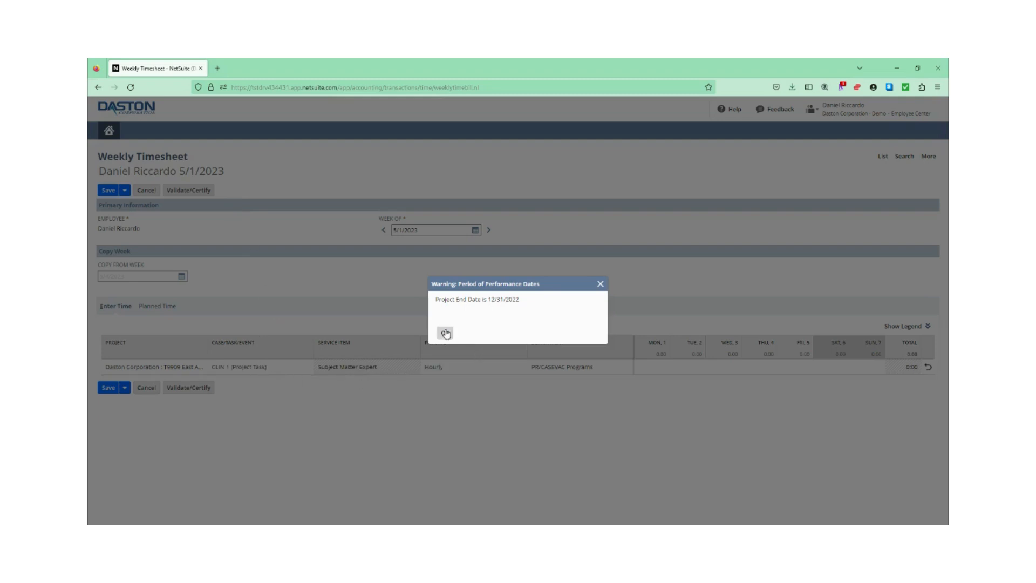
pyautogui.click(445, 333)
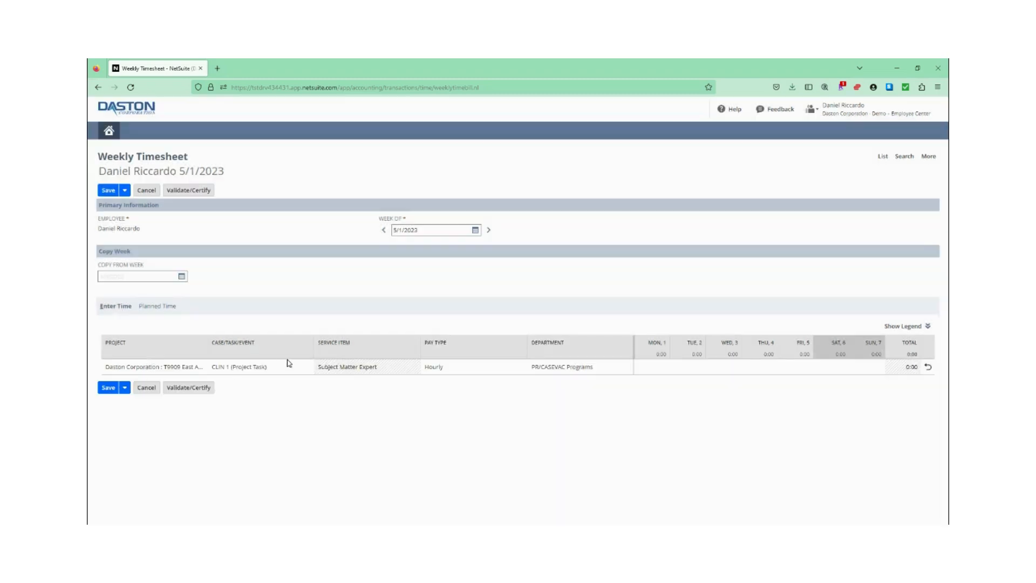
pyautogui.click(660, 369)
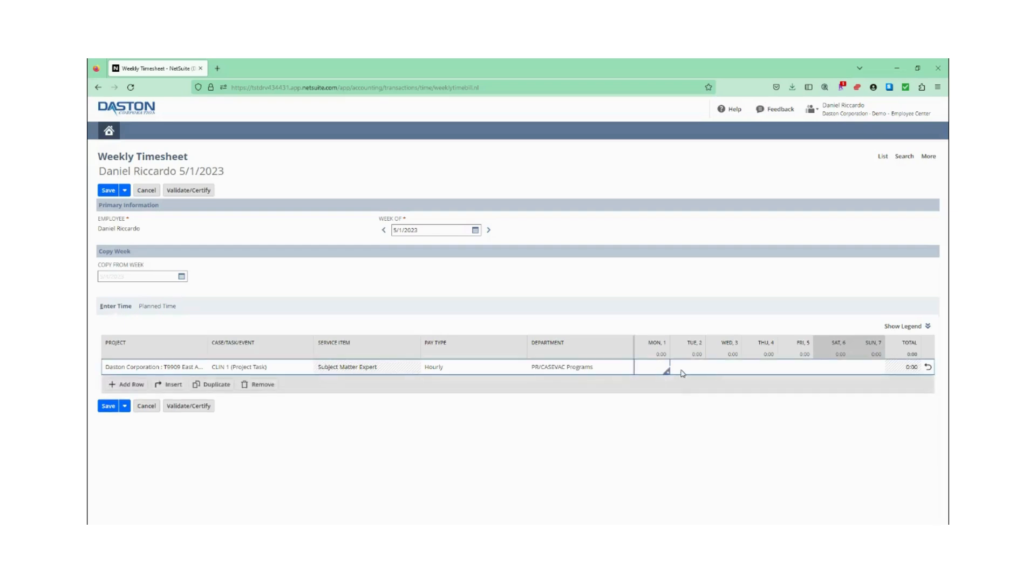
pyautogui.click(131, 87)
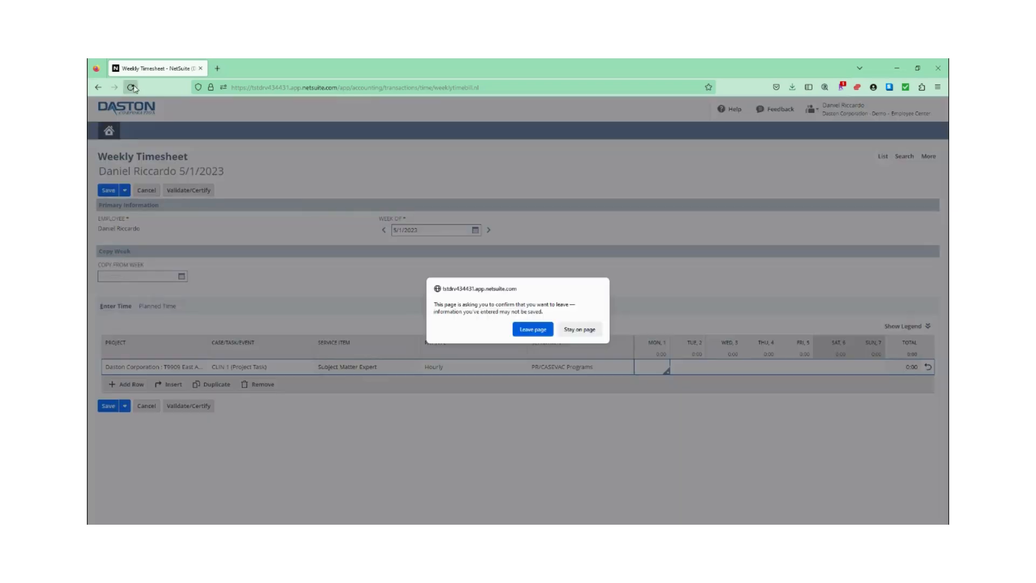
pyautogui.click(532, 330)
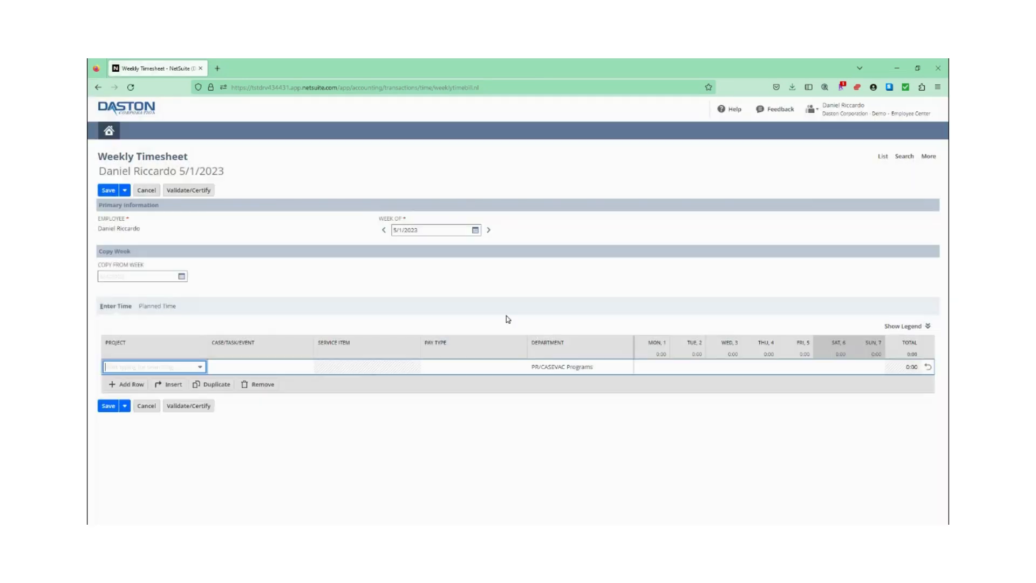
# Copy the lines of an earlier week into the timesheet and remove the Test Consult A : Fringe - PTO line.
pyautogui.click(182, 277)
pyautogui.click(127, 294)
pyautogui.click(128, 402)
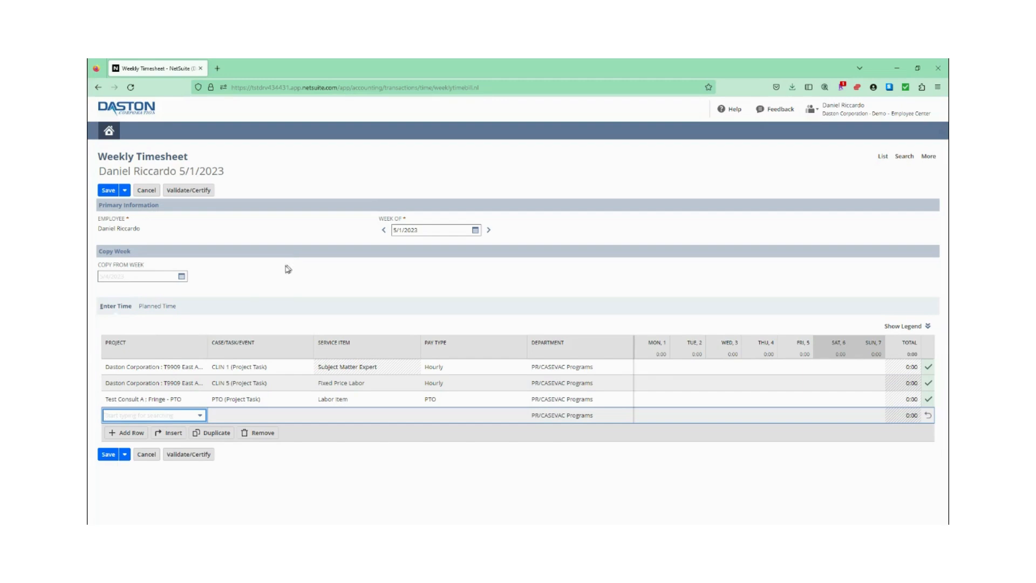
pyautogui.click(181, 397)
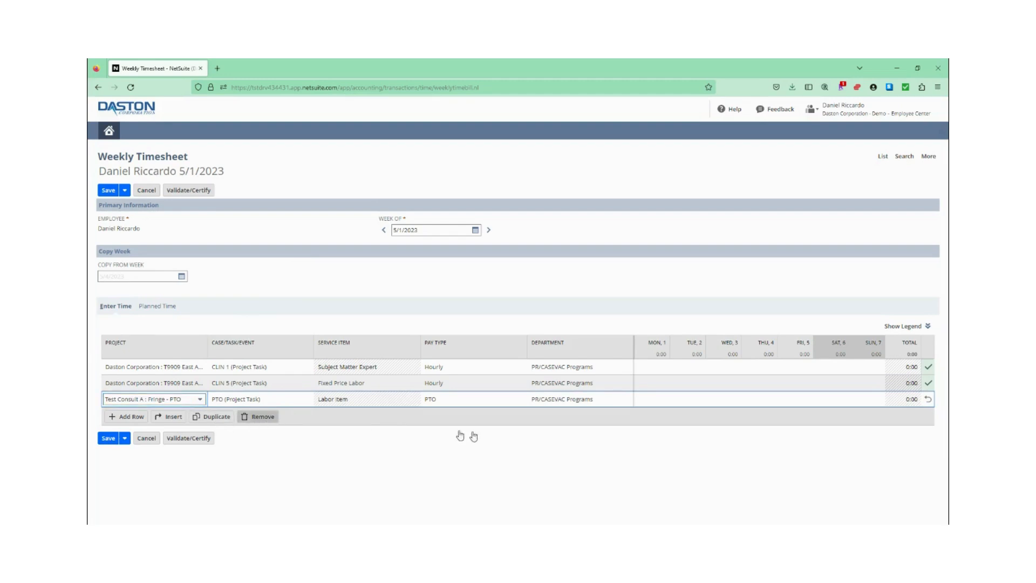
# On the CLIN 1 line, enter 8 hours for Monday and 4 hours each for Tuesday and Wednesday.
pyautogui.click(656, 370)
pyautogui.write('8')
pyautogui.press('Tab')
pyautogui.write('4')
pyautogui.press('Tab')
# Enter 4 hours for Tuesday and 5 for Wednesday on the CLIN 5 line, and 8 hours for Thursday on the CLIN 1 line.
pyautogui.click(644, 386)
pyautogui.click(700, 386)
pyautogui.write('4')
pyautogui.press('Tab')
pyautogui.write('5')
pyautogui.press('Tab')
pyautogui.click(760, 368)
pyautogui.write('8')
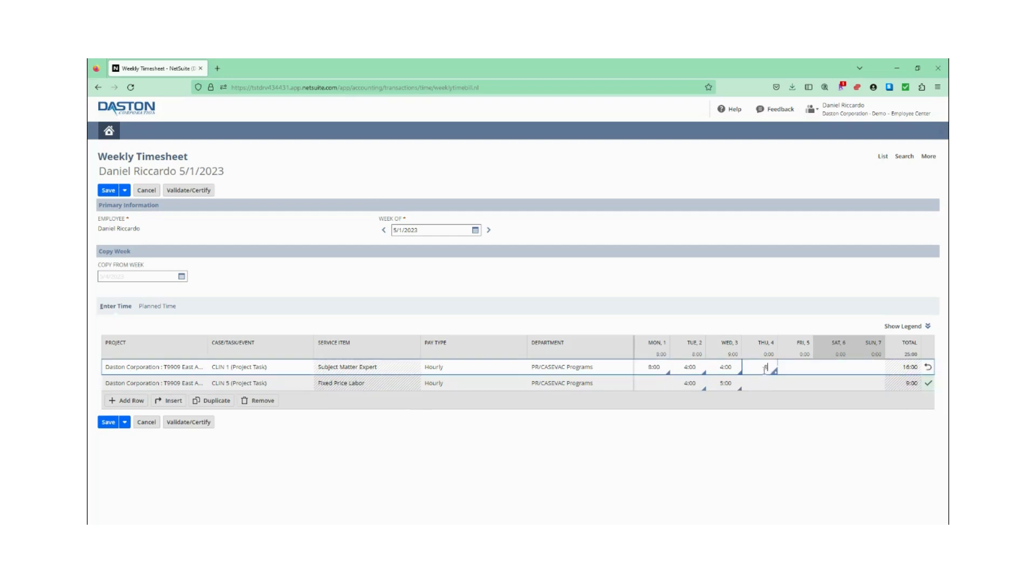
# Try to enter 8 hours for Friday on the CLIN 1 line, and clear that entry.
pyautogui.click(799, 367)
pyautogui.write('8')
pyautogui.click(797, 389)
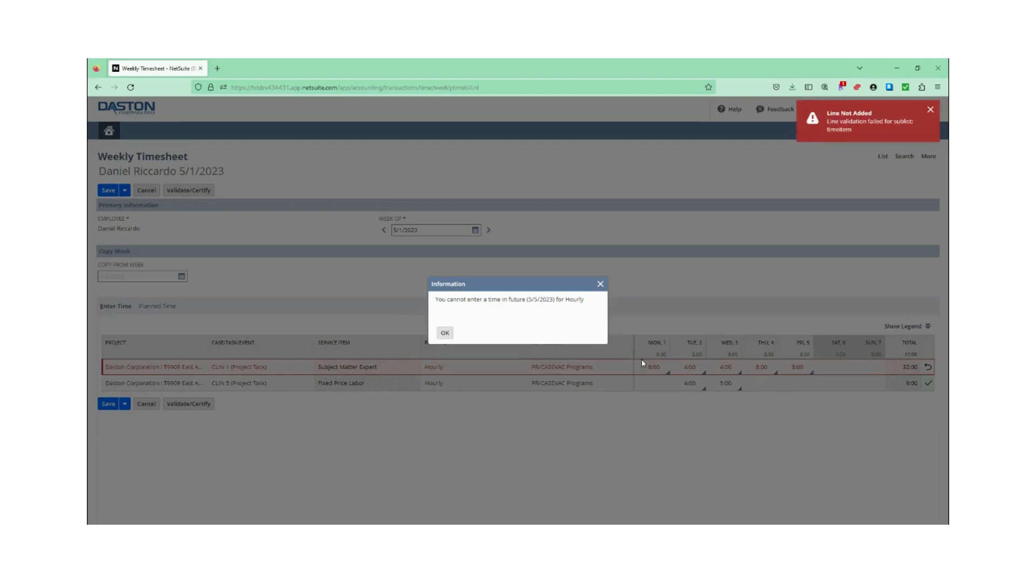
pyautogui.click(445, 333)
pyautogui.click(806, 368)
pyautogui.press('BackSpace')
# Add a Test Consult A : Fringe - PTO line with 8 hours on Friday, and save the timesheet.
pyautogui.click(135, 400)
pyautogui.click(200, 399)
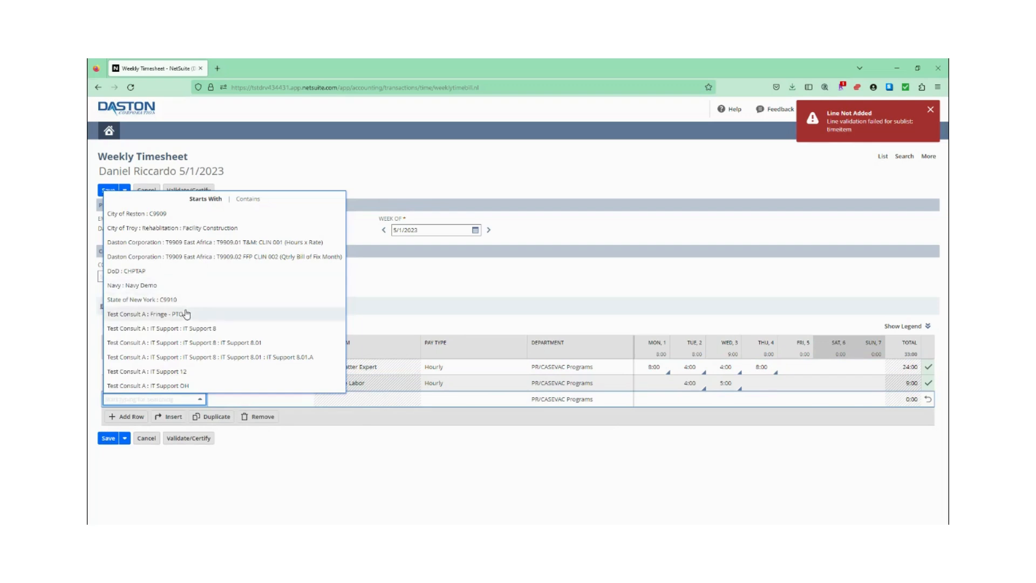
pyautogui.click(191, 314)
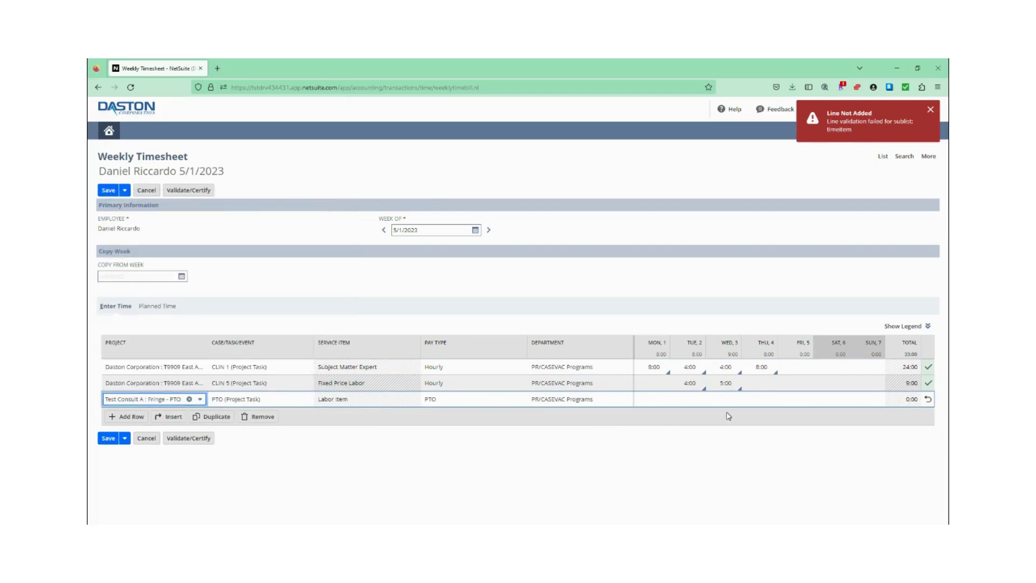
pyautogui.click(795, 401)
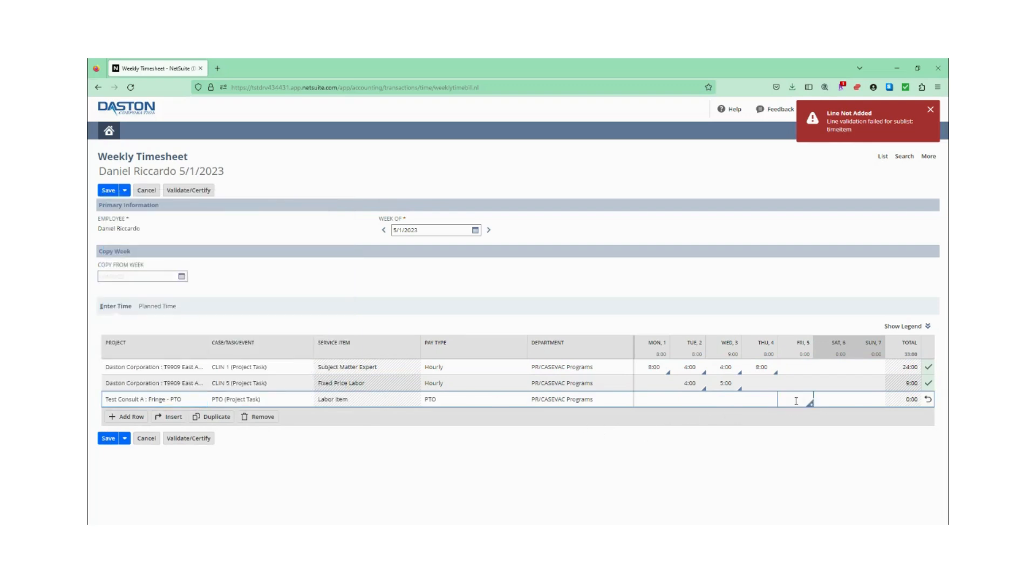
pyautogui.write('8')
pyautogui.press('Tab')
pyautogui.click(803, 383)
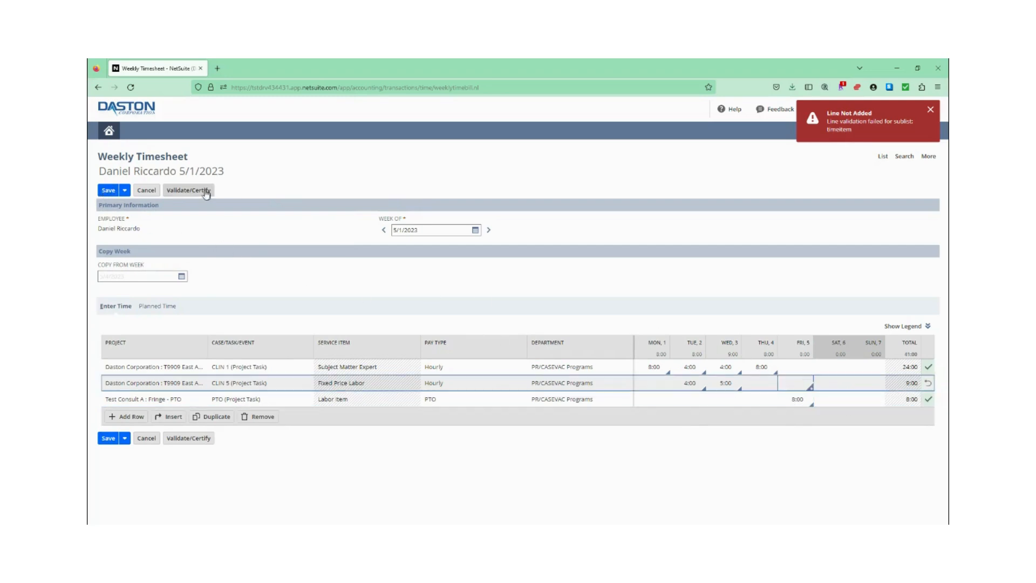
pyautogui.click(108, 190)
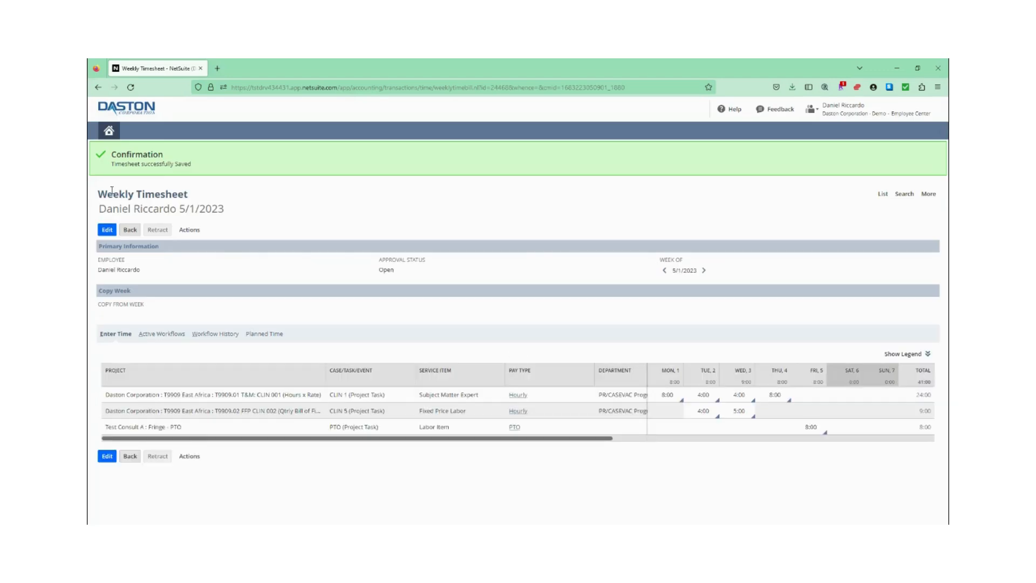
# Reopen the saved timesheet for editing and change Tuesday on the CLIN 1 line to 6 hours.
pyautogui.click(110, 232)
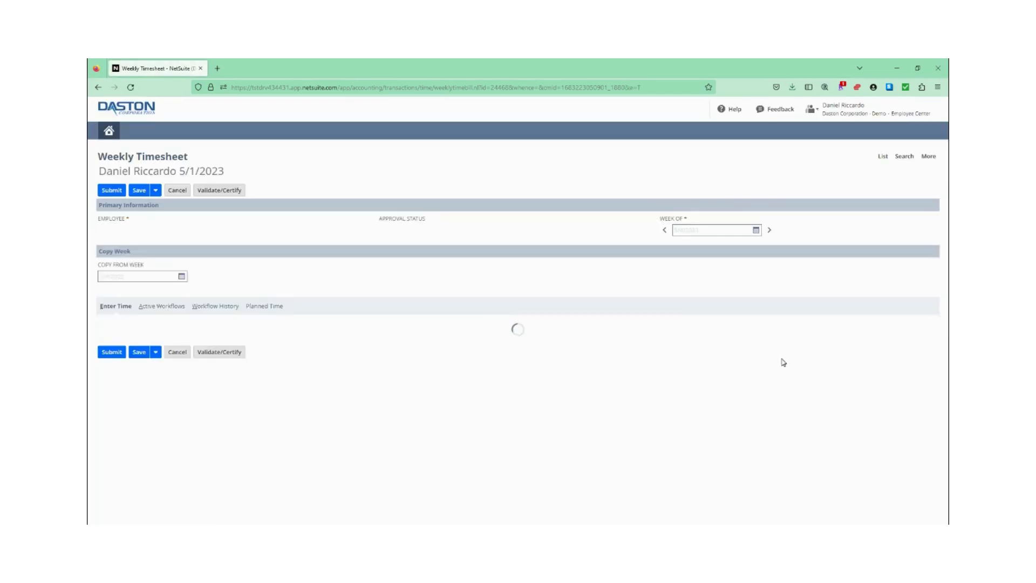
pyautogui.click(721, 369)
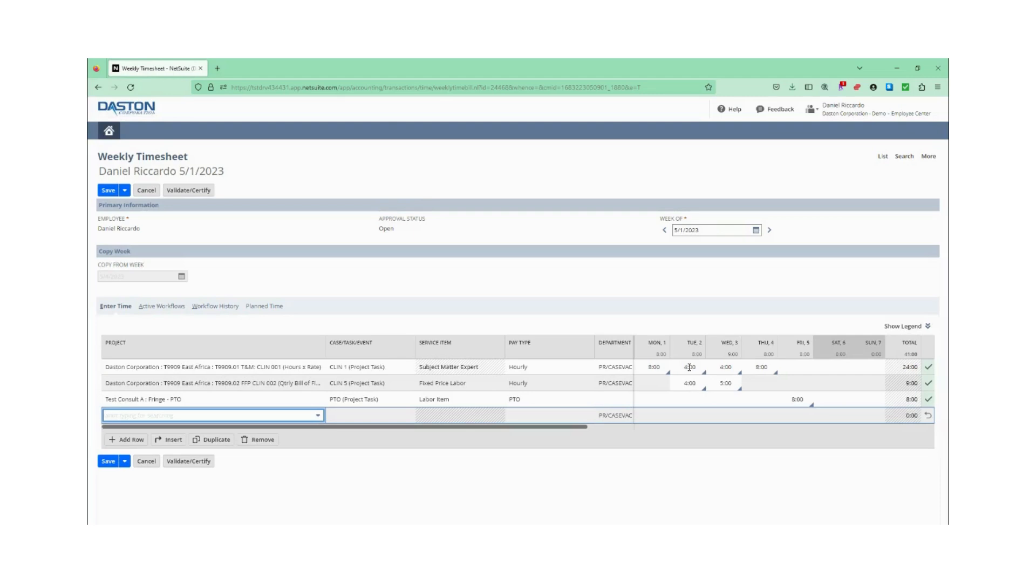
pyautogui.click(689, 368)
pyautogui.write('6')
pyautogui.click(688, 383)
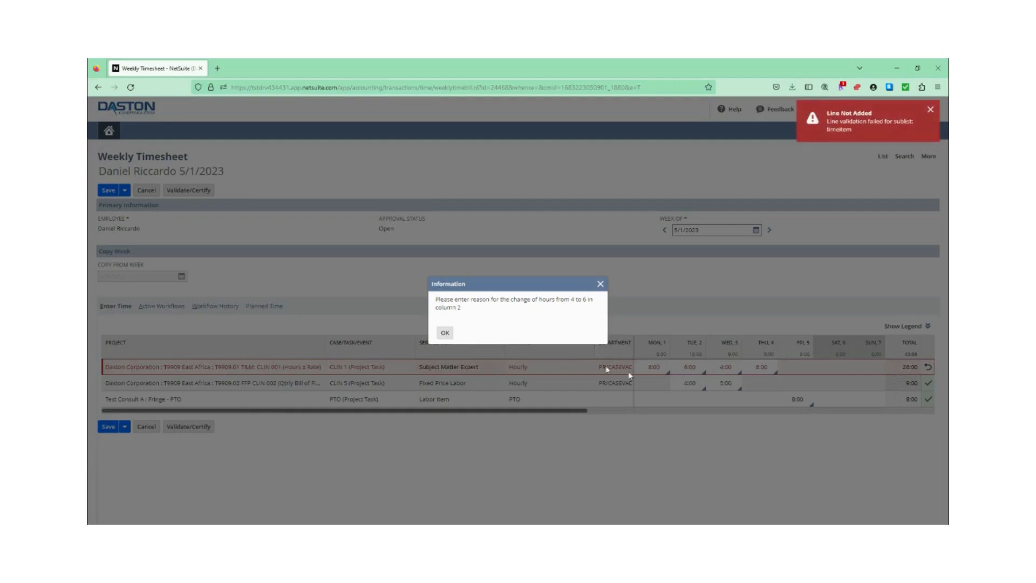
pyautogui.click(444, 333)
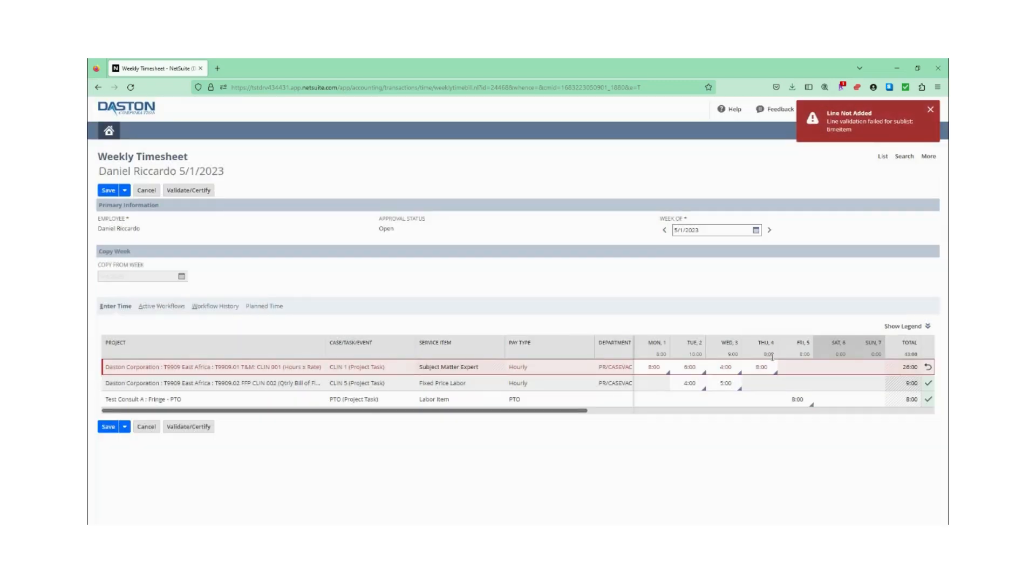
# Give "wrong hours entered" as the reason for change on the Tuesday CLIN 1 entry, and save the timesheet.
pyautogui.click(703, 373)
pyautogui.click(707, 253)
pyautogui.write('wrong')
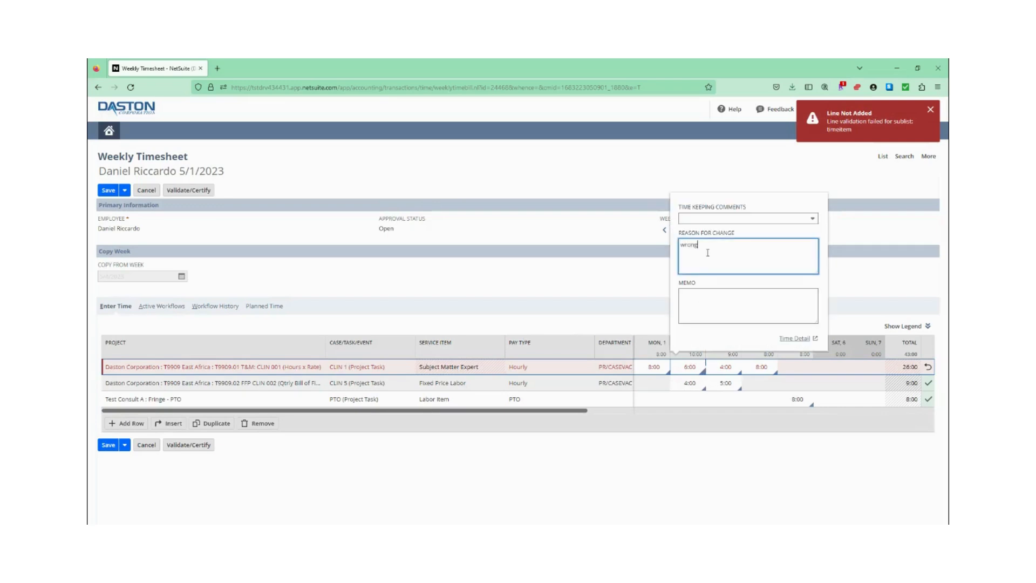
pyautogui.write(' hours entered')
pyautogui.click(575, 279)
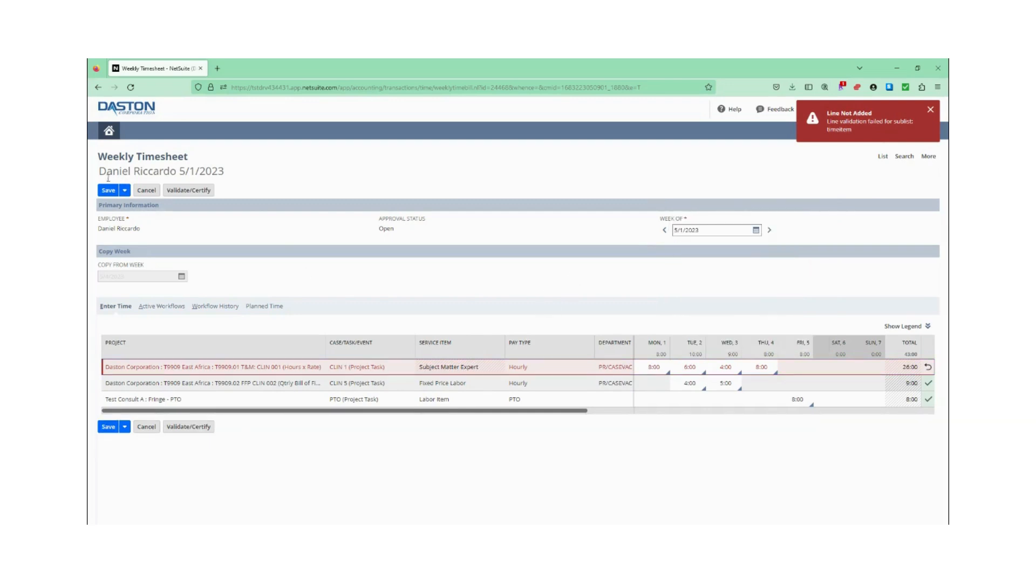
pyautogui.click(104, 190)
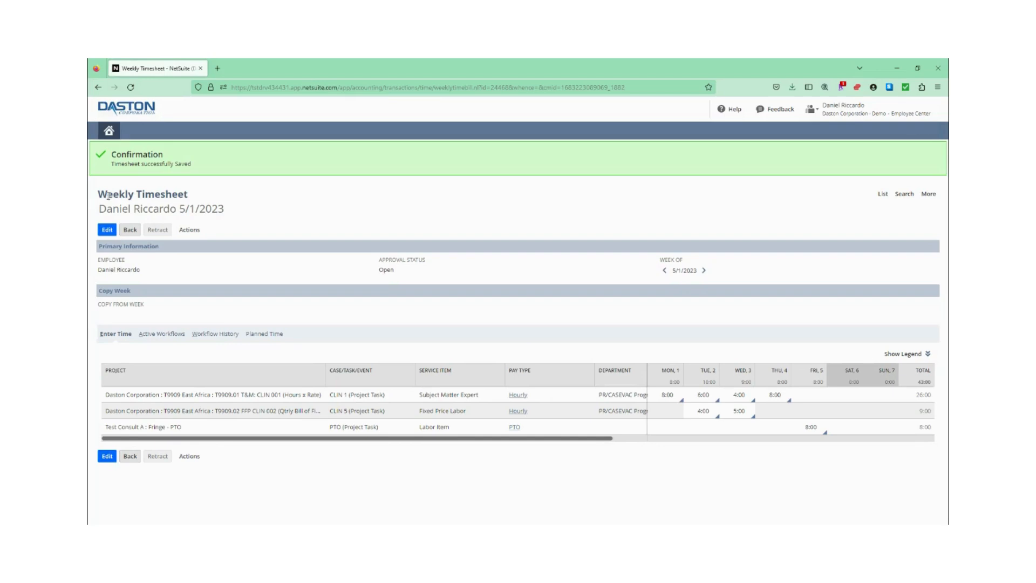
# Reopen the timesheet for editing, validate and certify it by accepting the legal statement, and submit it for approval.
pyautogui.click(113, 231)
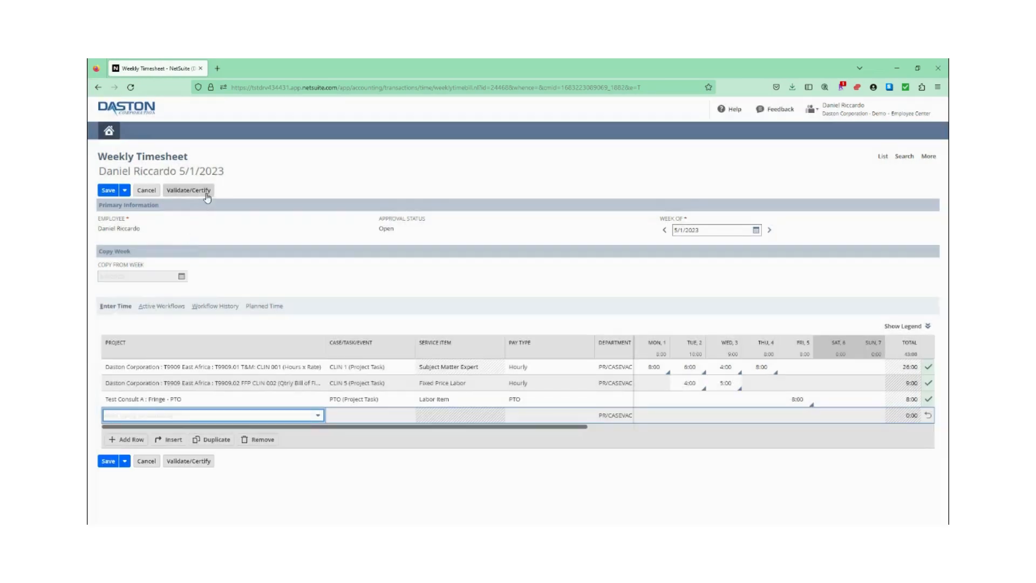
pyautogui.click(205, 192)
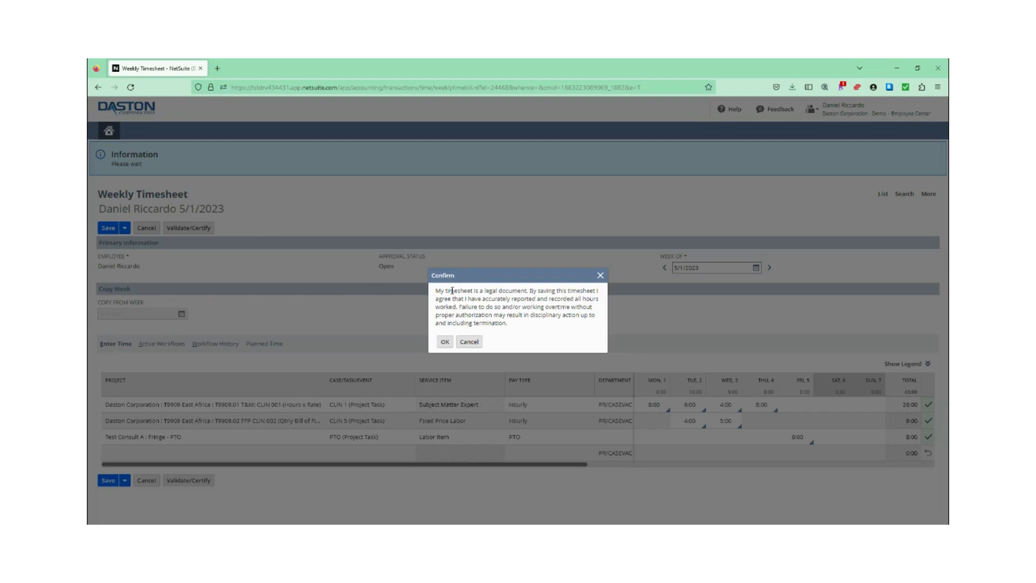
pyautogui.click(444, 341)
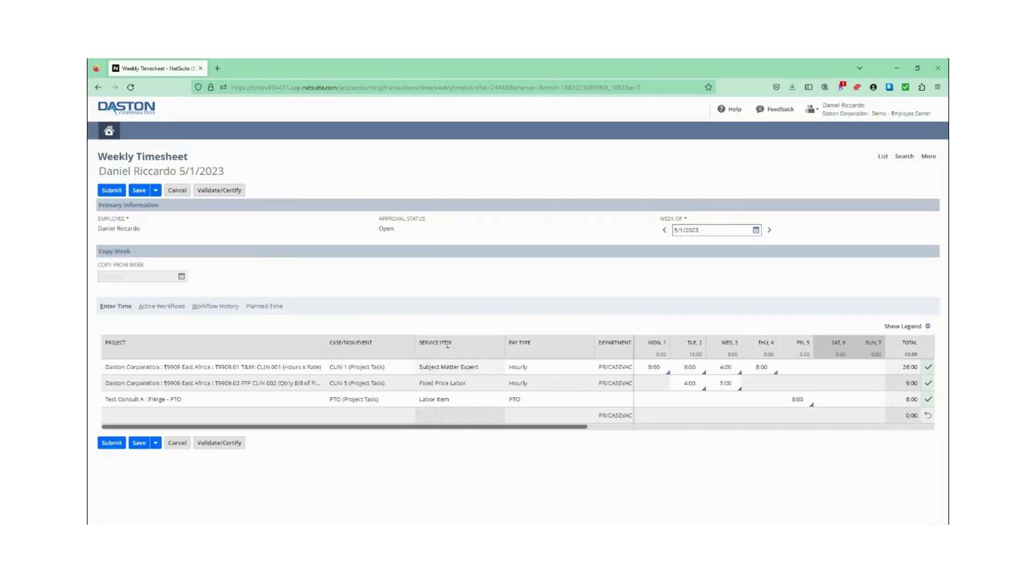
pyautogui.click(113, 191)
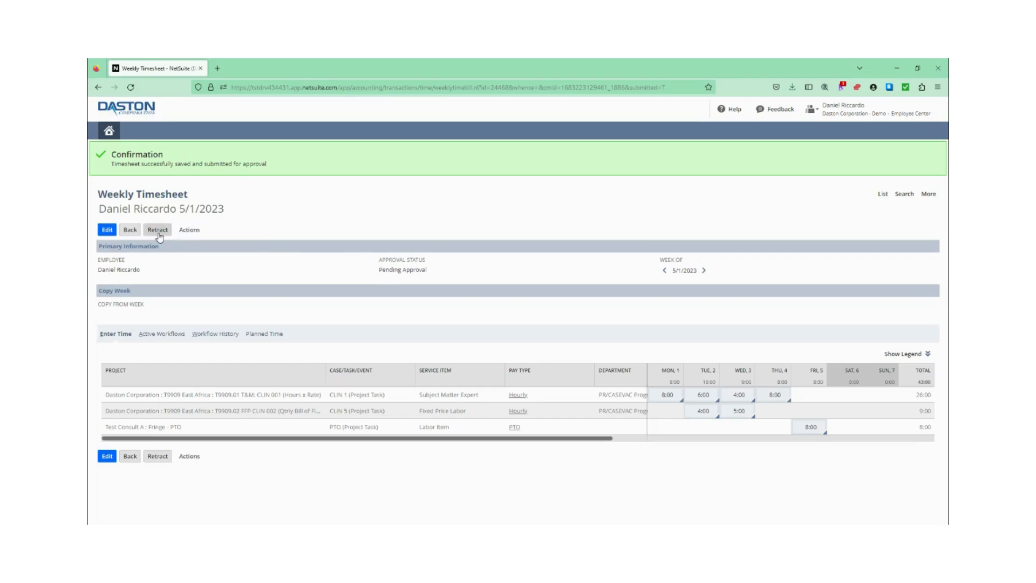
pyautogui.click(717, 416)
pyautogui.click(706, 380)
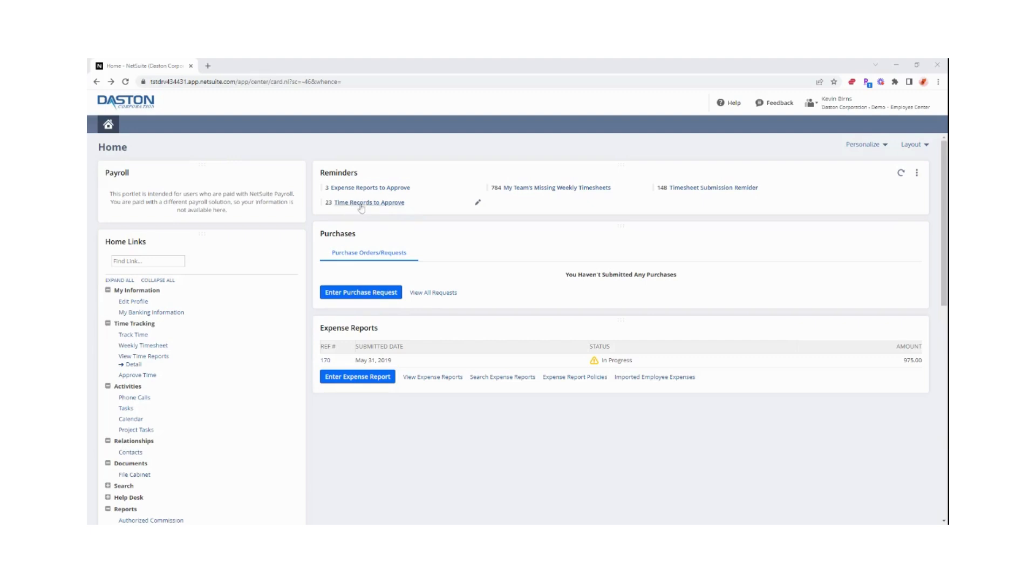
# As the approver, open the 5/1/2023 - 5/7/2023 timesheet with 39:00 approvable hours from the timesheets awaiting approval.
pyautogui.click(153, 378)
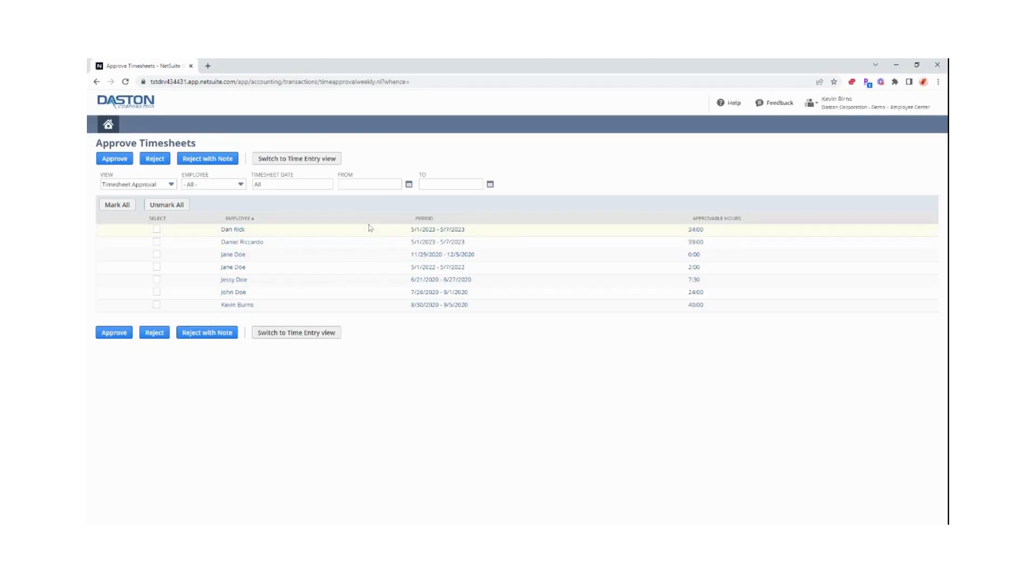
pyautogui.click(438, 245)
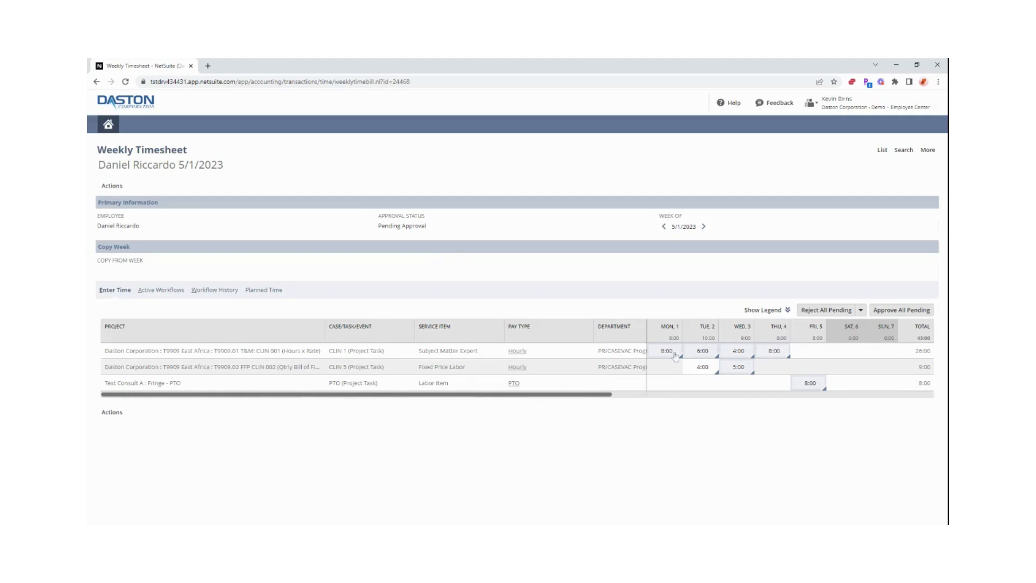
# Examine the rejection options for all pending time and the approval details of the Tuesday entry on the CLIN 1 line.
pyautogui.click(861, 315)
pyautogui.click(861, 315)
pyautogui.click(862, 314)
pyautogui.click(715, 357)
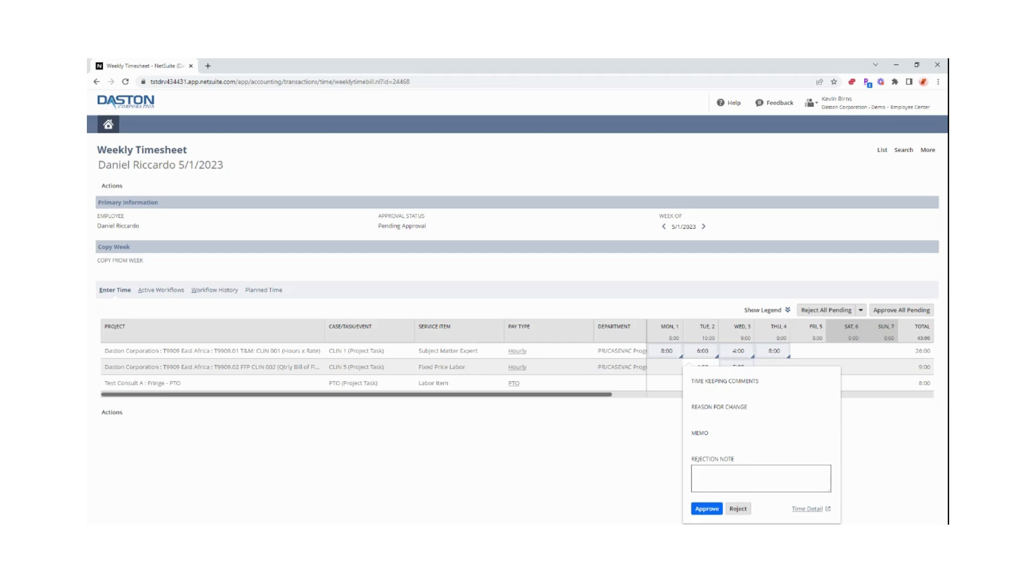
pyautogui.click(567, 214)
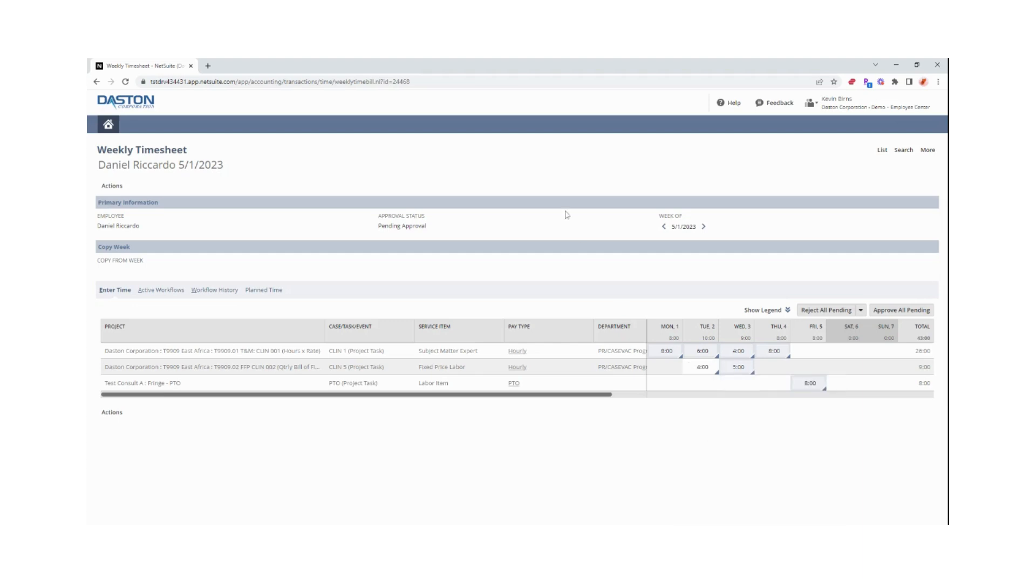